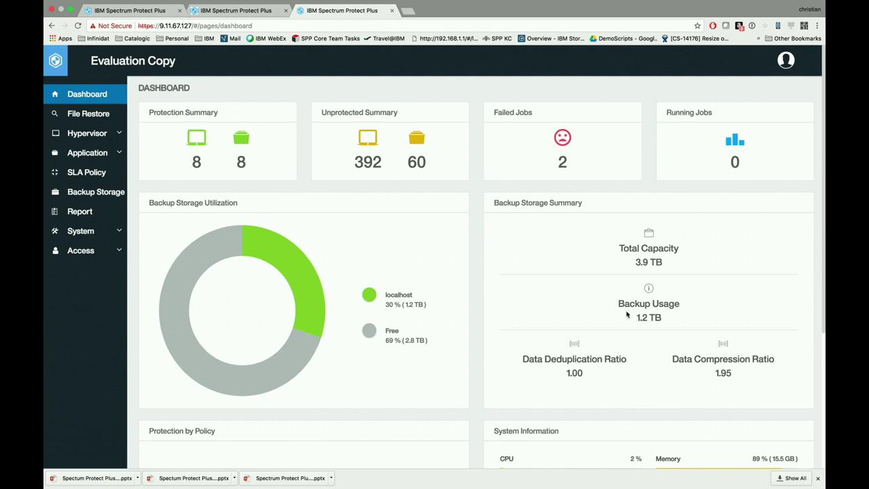
# Review the dashboard's storage summary, protection by policy and system information
pyautogui.scroll(-3, 618, 341)
pyautogui.scroll(-3, 618, 342)
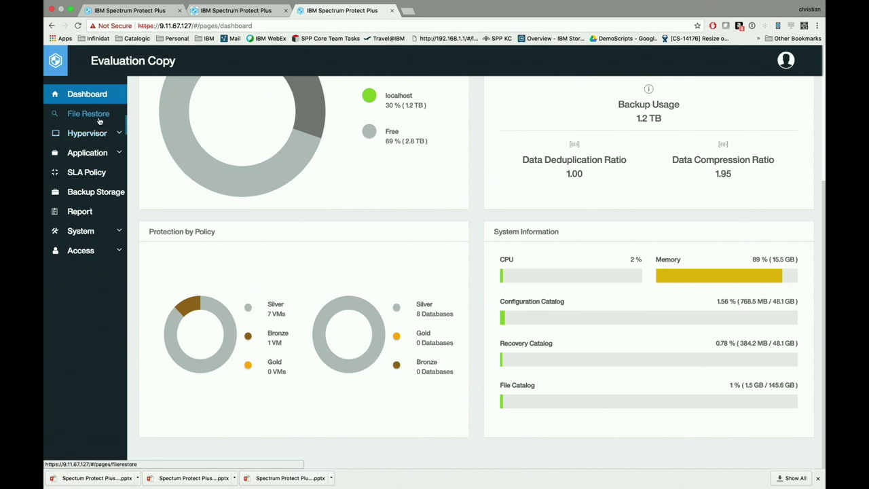
pyautogui.scroll(5, 204, 142)
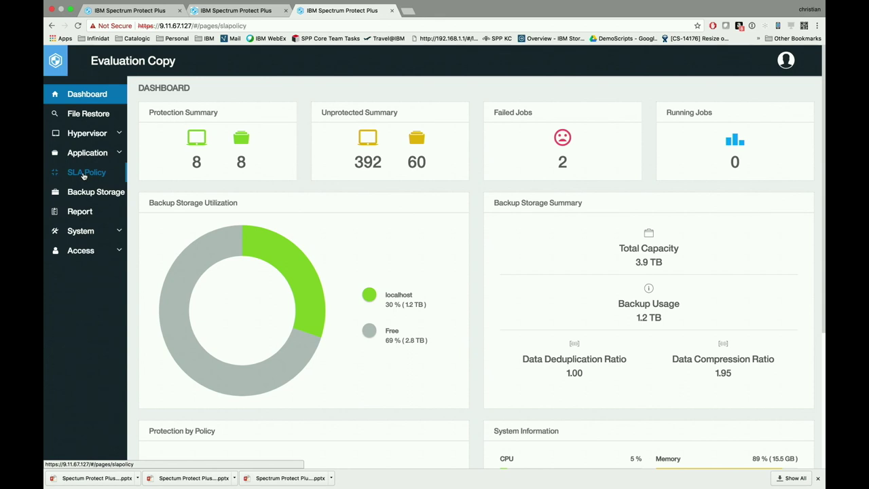
# Start a new SLA policy and check which target sites are available for its backup storage
pyautogui.click(84, 174)
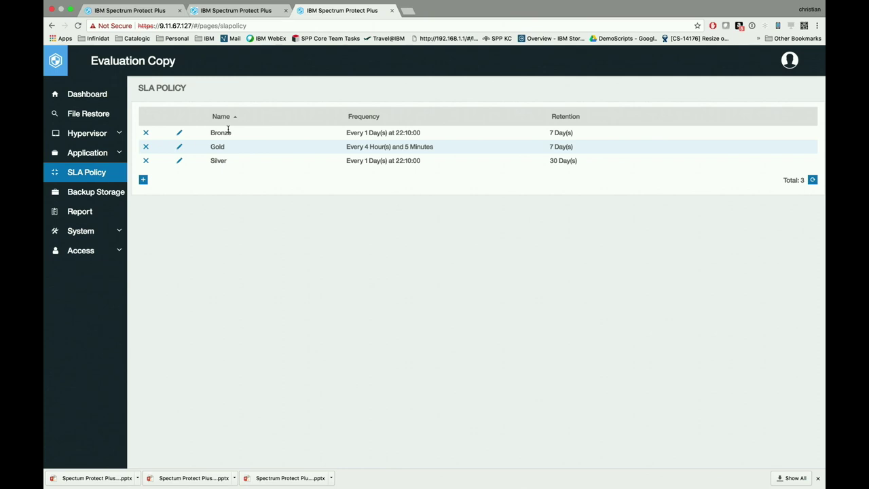
pyautogui.click(143, 179)
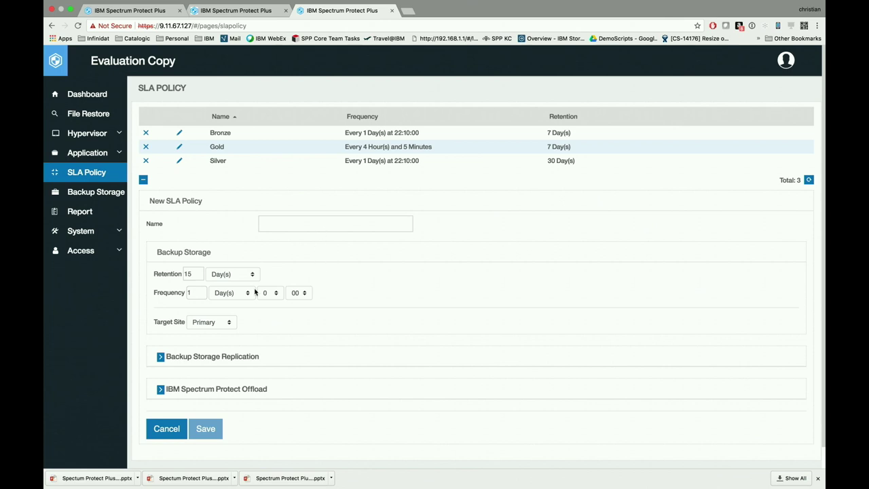
pyautogui.click(219, 322)
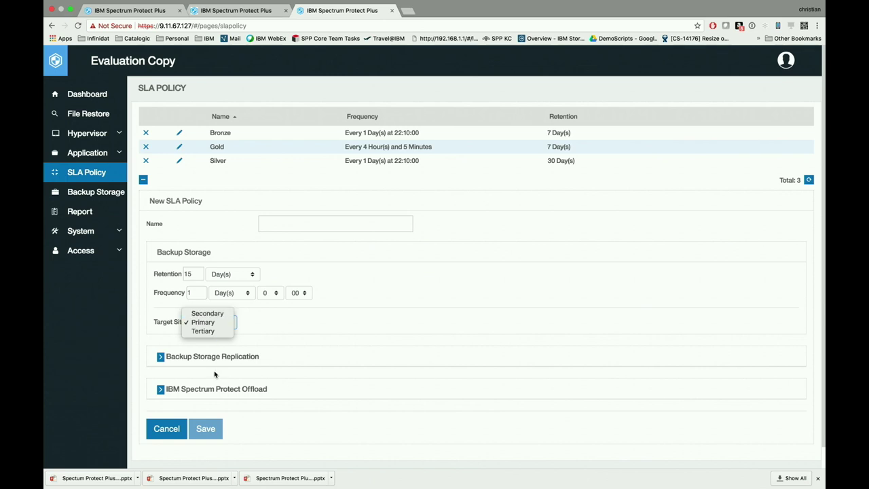
pyautogui.click(252, 333)
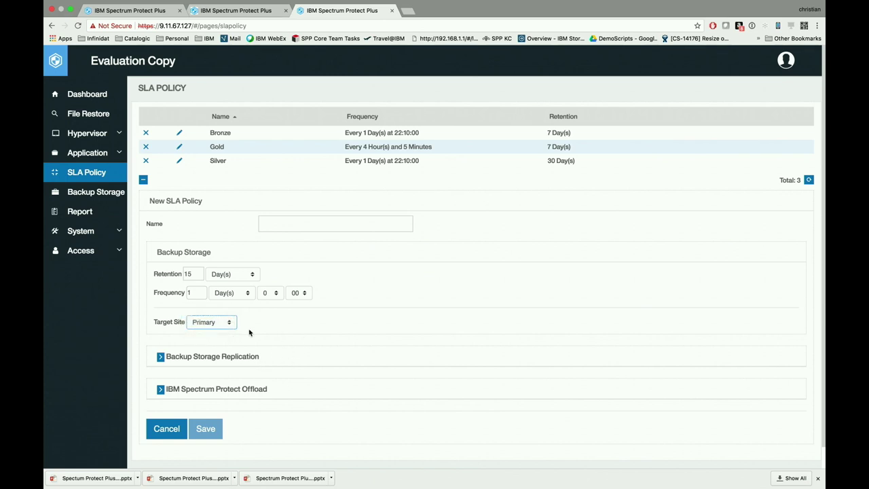
# Show the new policy's replication and offload settings, and enable offload to IBM Spectrum Protect
pyautogui.click(161, 357)
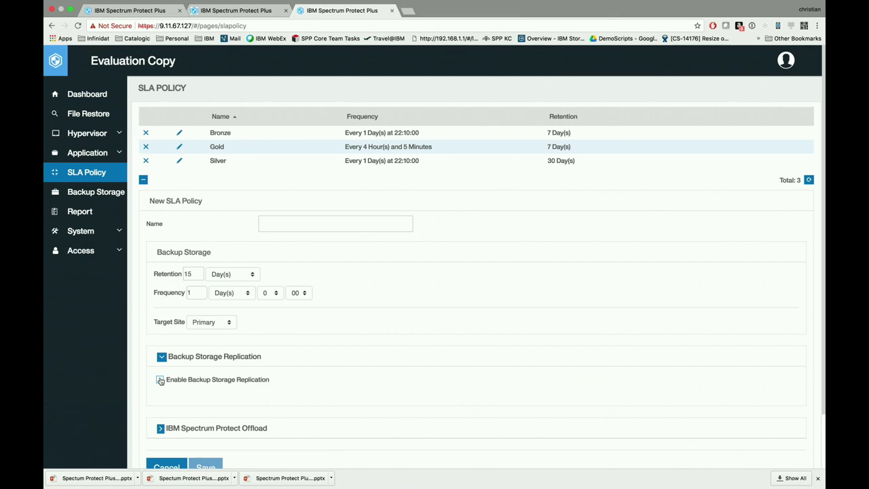
pyautogui.click(160, 428)
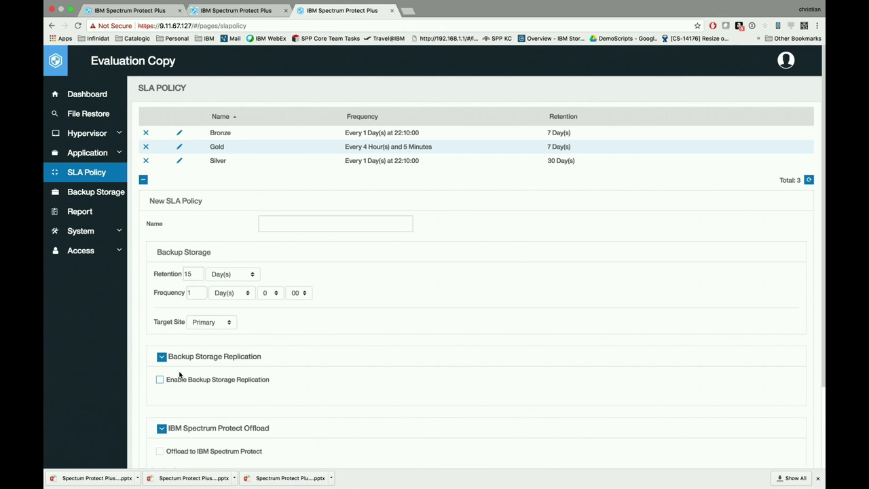
pyautogui.scroll(-2, 180, 378)
pyautogui.scroll(-1, 183, 377)
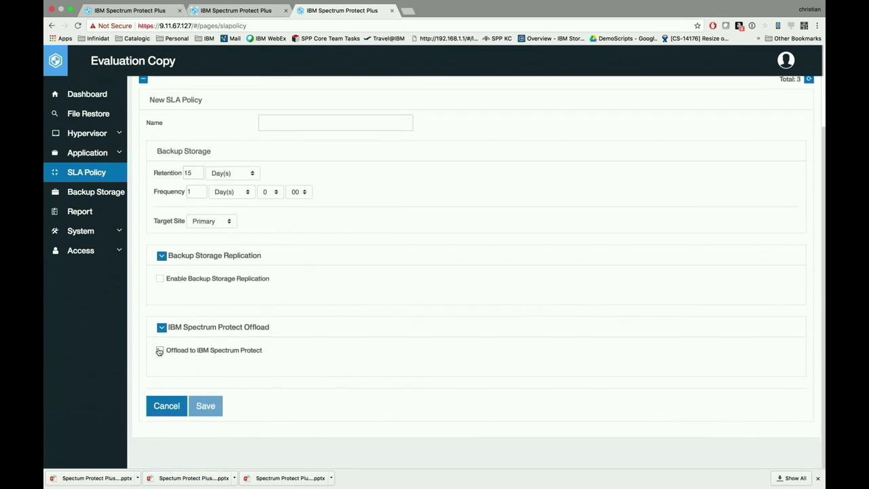
pyautogui.click(159, 351)
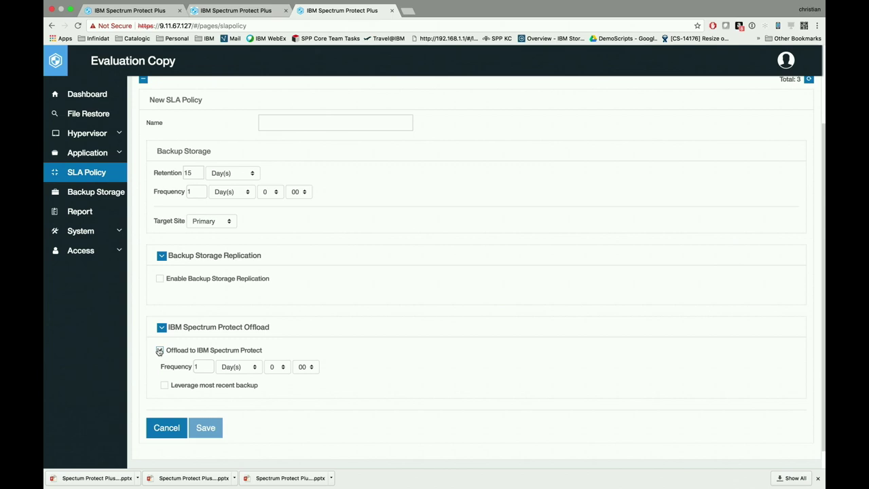
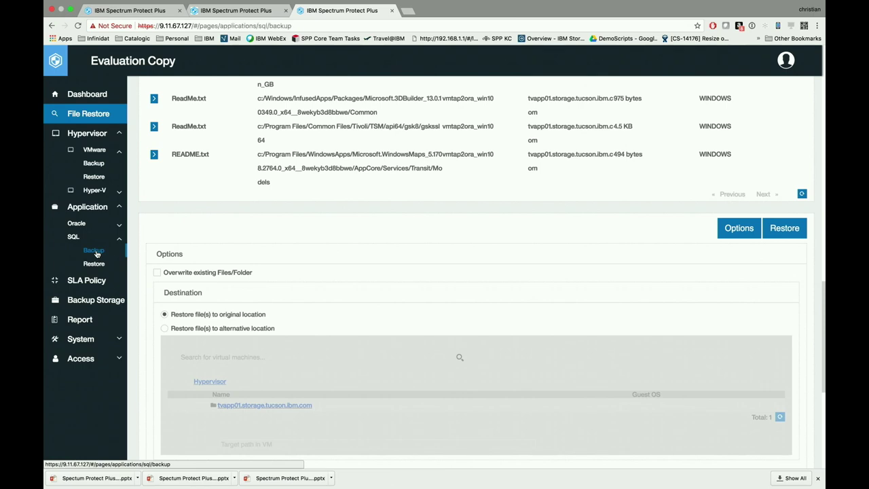
# Examine the SQL backup page's registered application servers, instances and SLA policy status
pyautogui.click(95, 251)
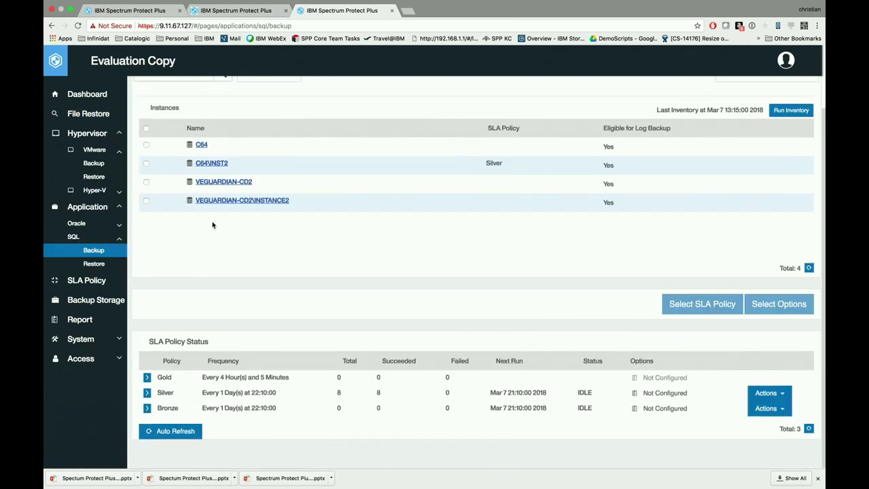
pyautogui.scroll(2, 212, 225)
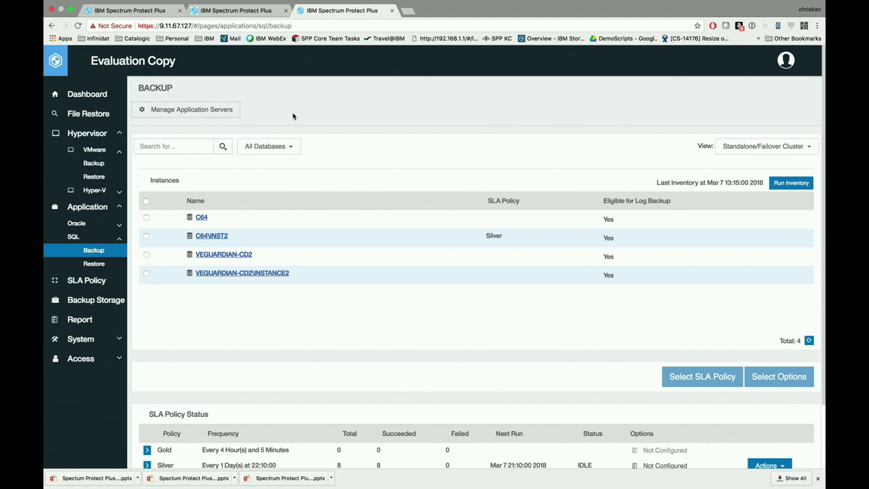
pyautogui.click(227, 114)
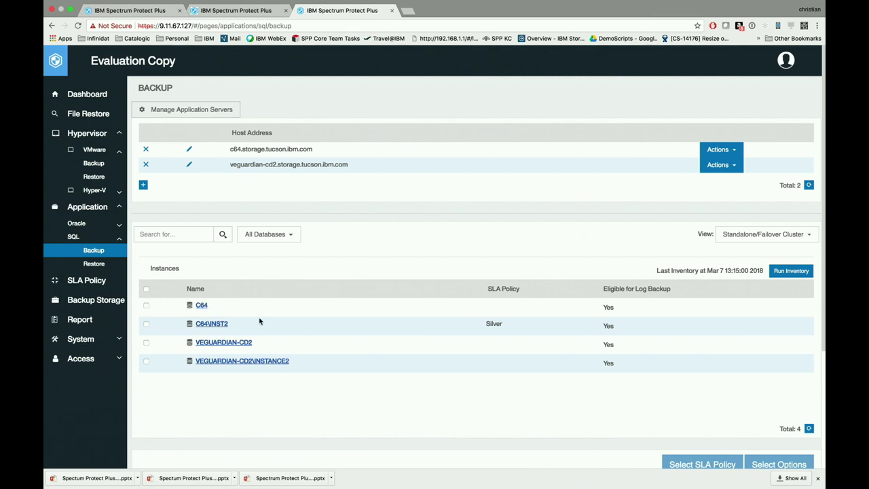
pyautogui.scroll(-3, 476, 306)
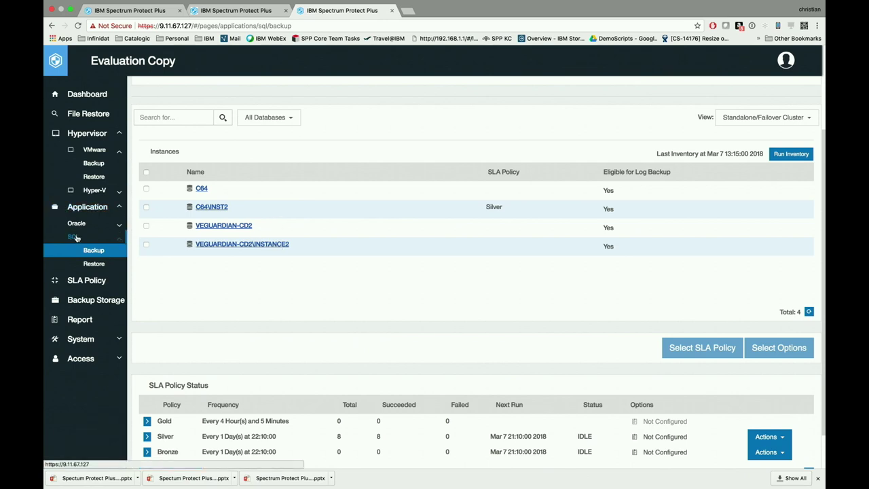
# Add the test database from SQL instance C64\INST2 to the restore list
pyautogui.click(94, 264)
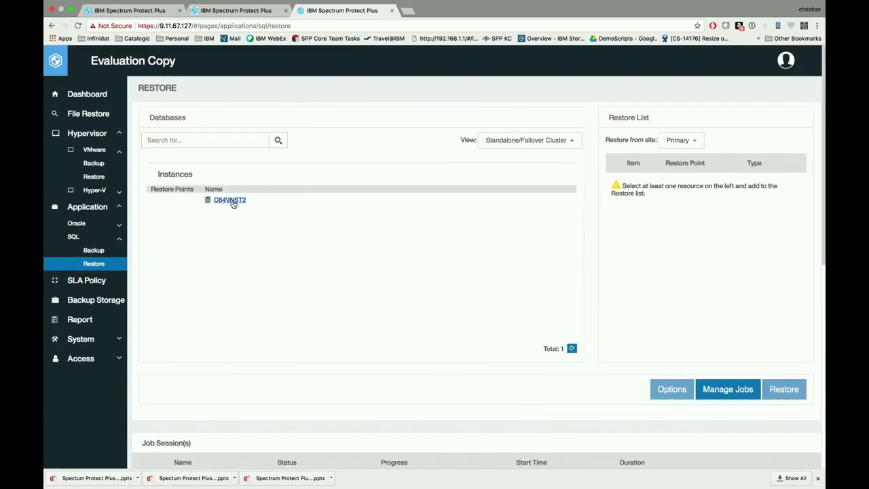
pyautogui.click(231, 201)
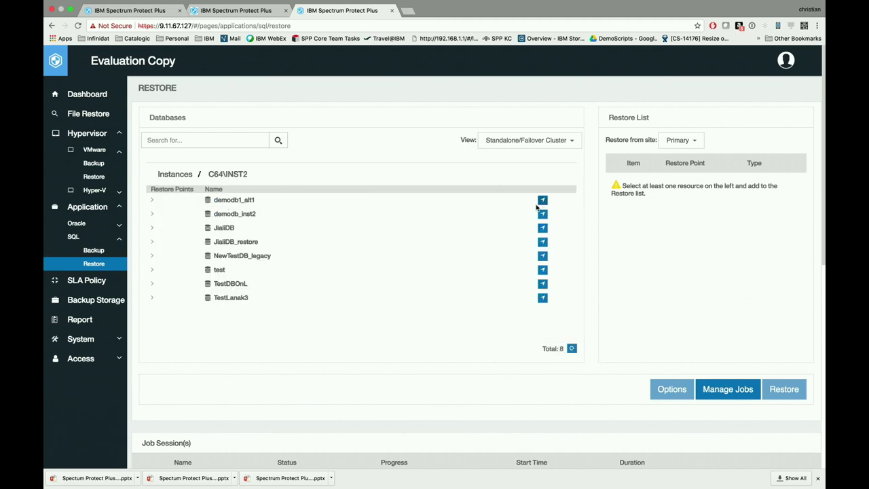
pyautogui.click(543, 270)
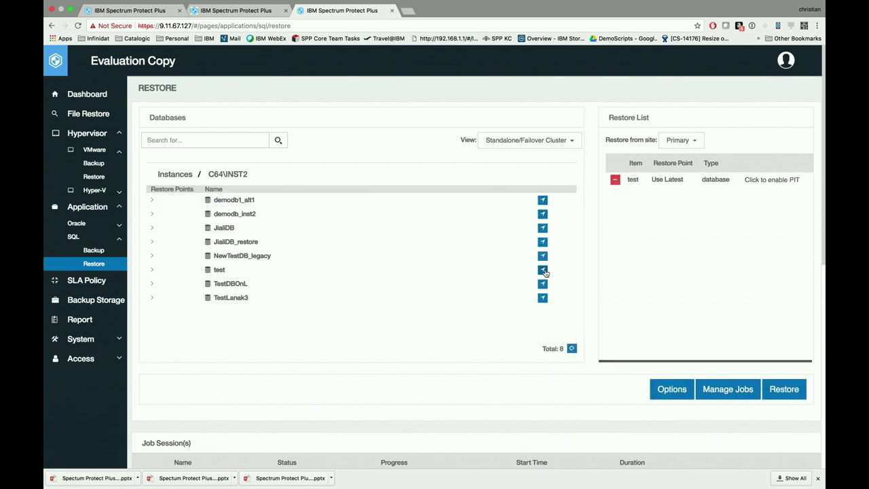
# Examine the test database's restore options, including the advanced options
pyautogui.click(672, 389)
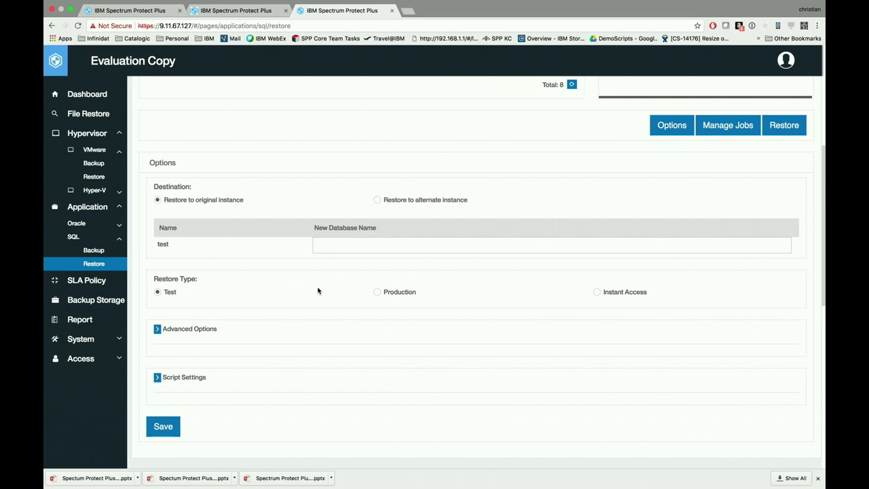
pyautogui.click(157, 330)
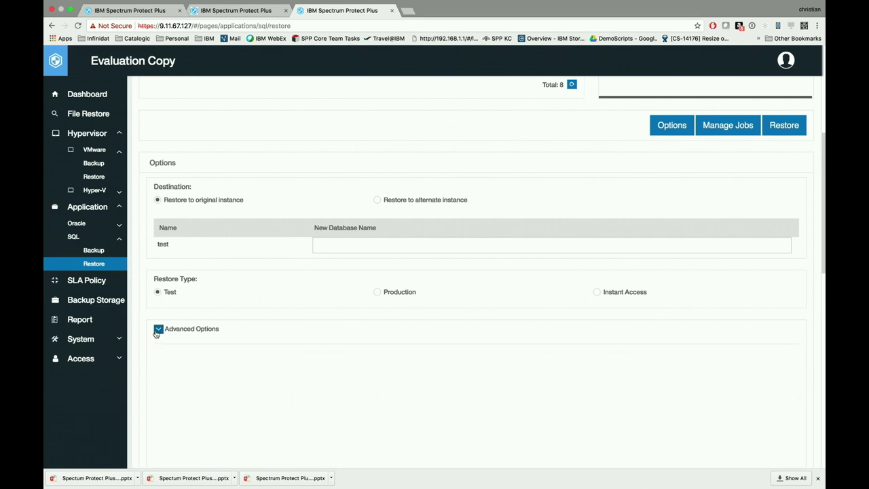
pyautogui.scroll(-1, 265, 338)
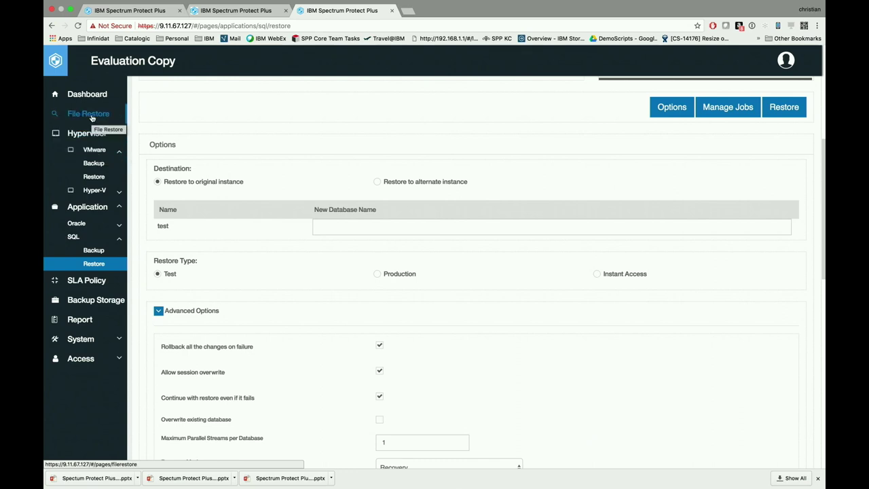
# Start creating a resource group with the New option and inspect the resource types it can include
pyautogui.click(74, 365)
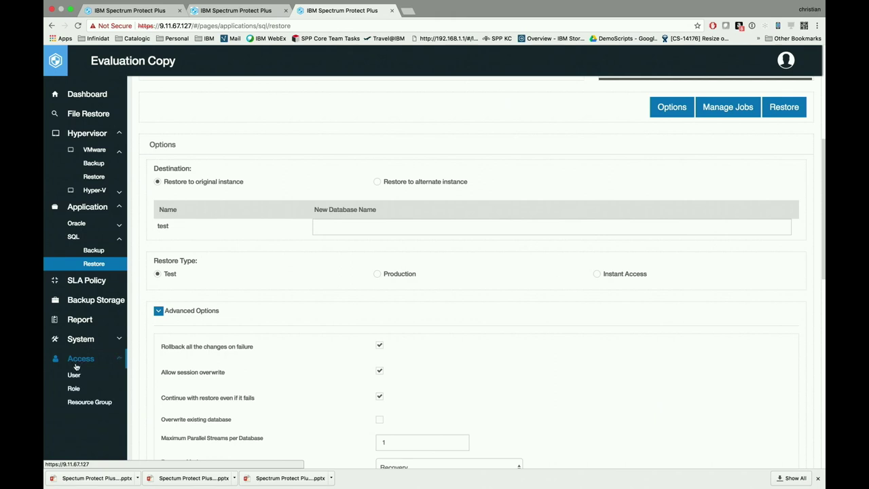
pyautogui.click(87, 403)
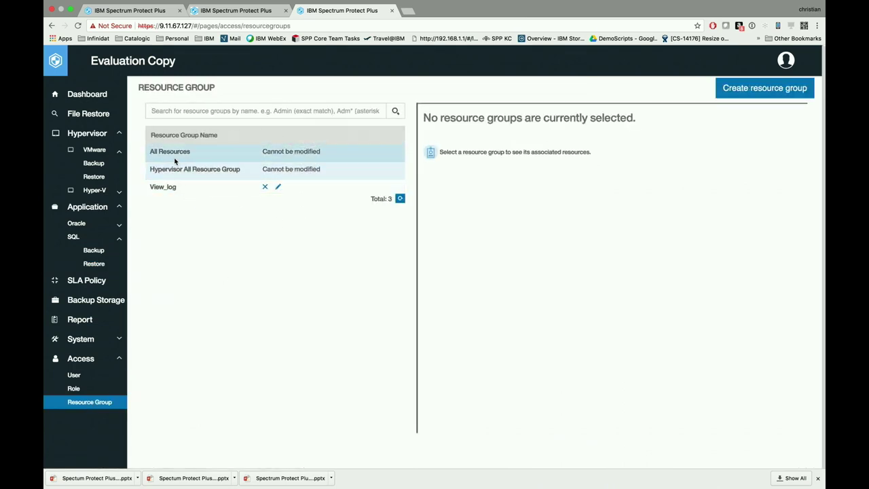
pyautogui.click(734, 94)
pyautogui.click(351, 144)
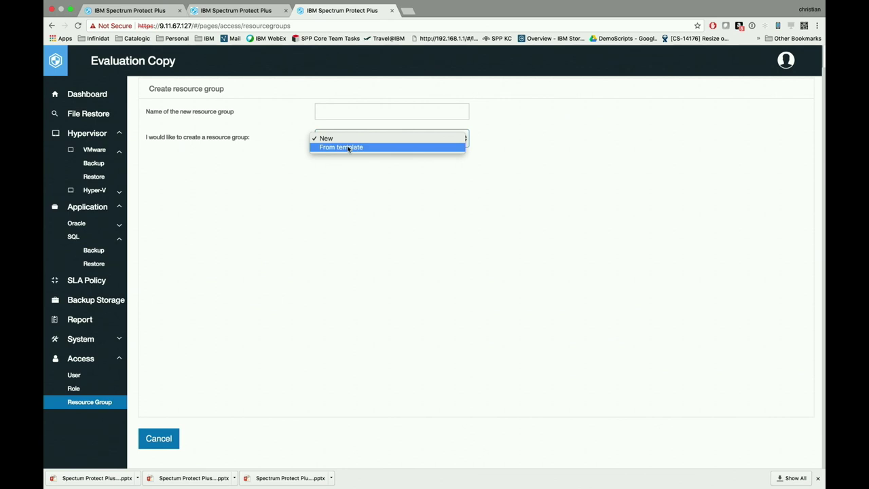
pyautogui.click(344, 139)
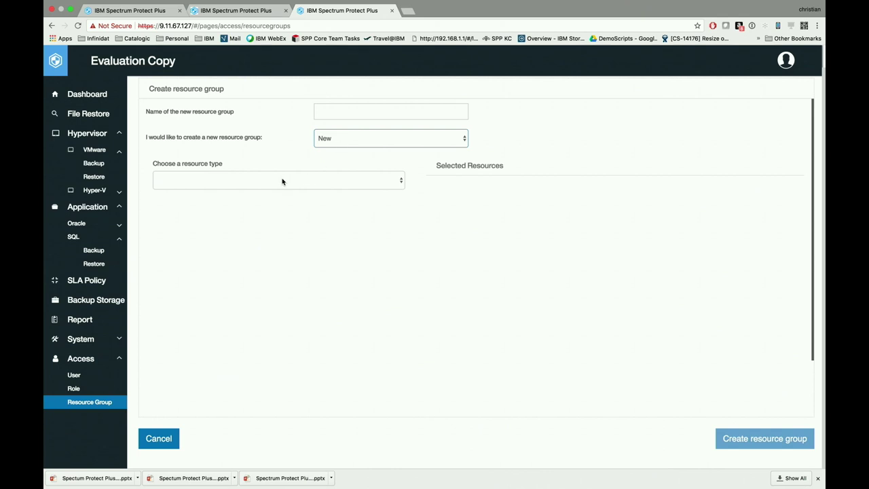
pyautogui.click(275, 175)
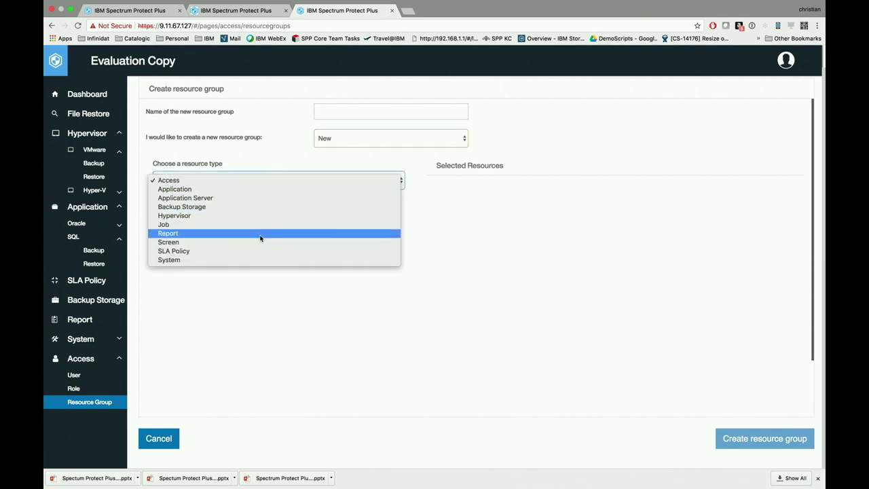
# View the list of access roles
pyautogui.click(77, 392)
pyautogui.click(77, 392)
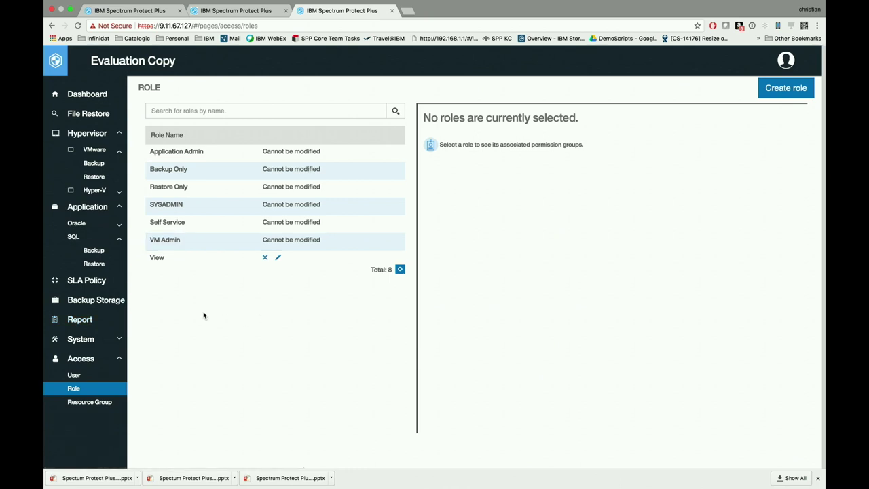
# Show the available reports under Backup Storage Utilization, Protection, System and VM Environment
pyautogui.click(86, 325)
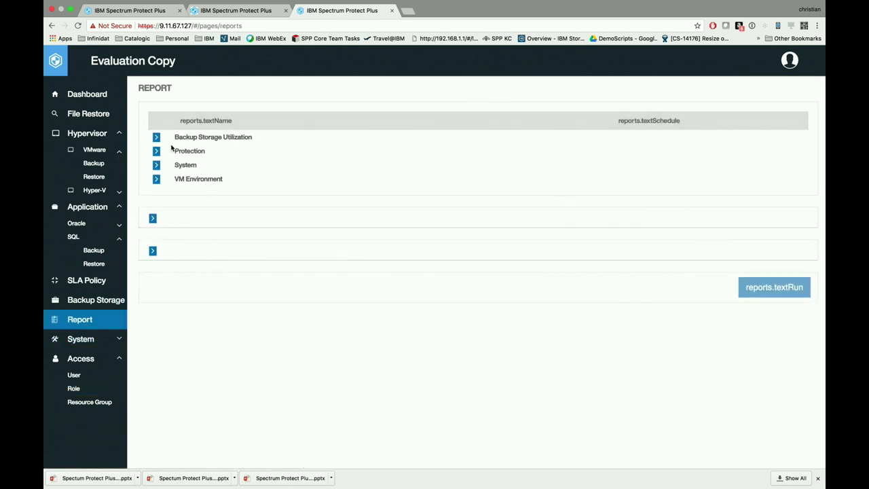
pyautogui.click(155, 137)
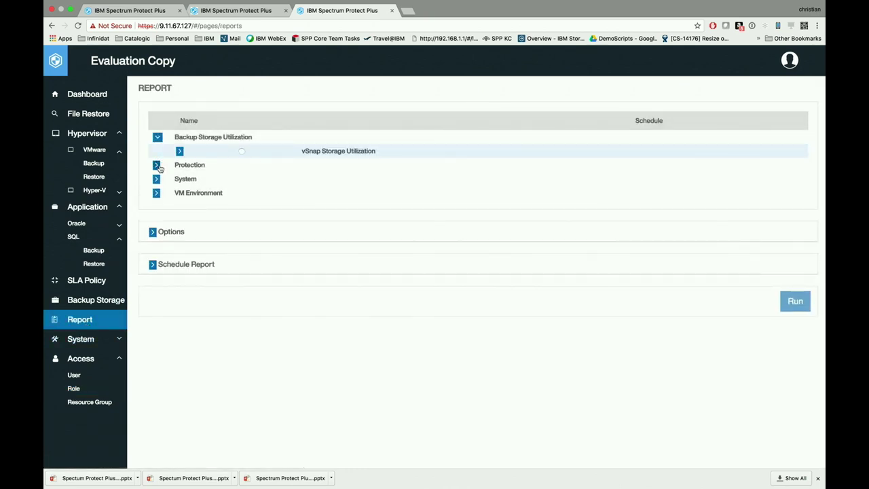
pyautogui.click(157, 165)
pyautogui.click(156, 264)
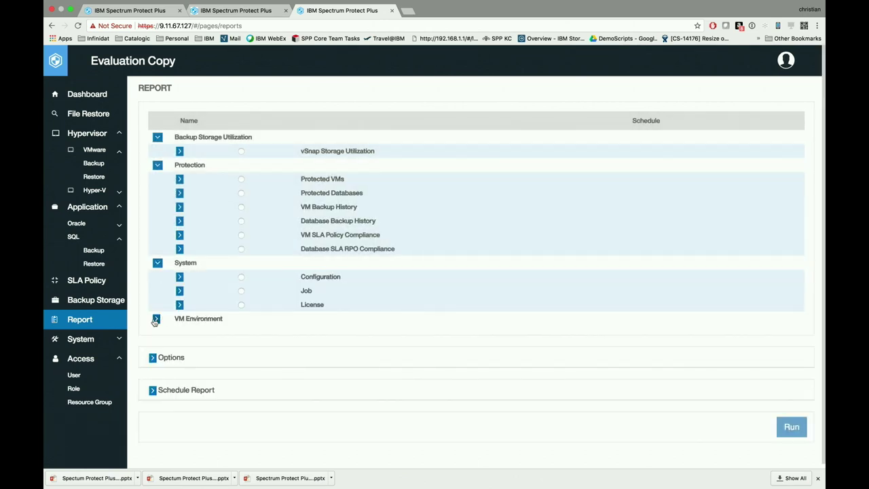
pyautogui.click(156, 320)
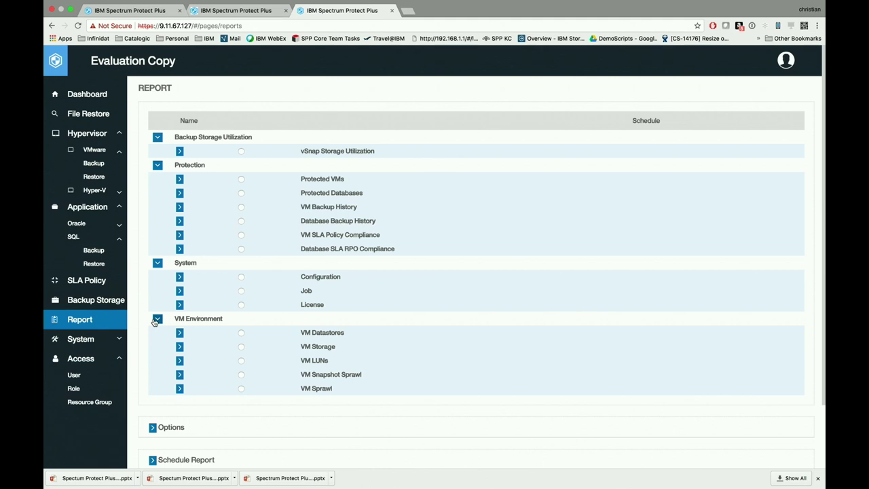
# Select the VM Datastores report and display its options
pyautogui.scroll(-2, 240, 351)
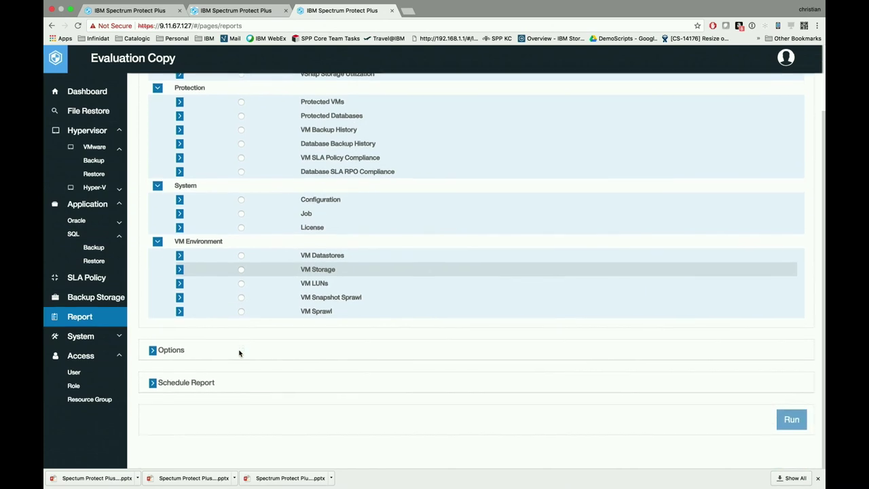
pyautogui.click(152, 353)
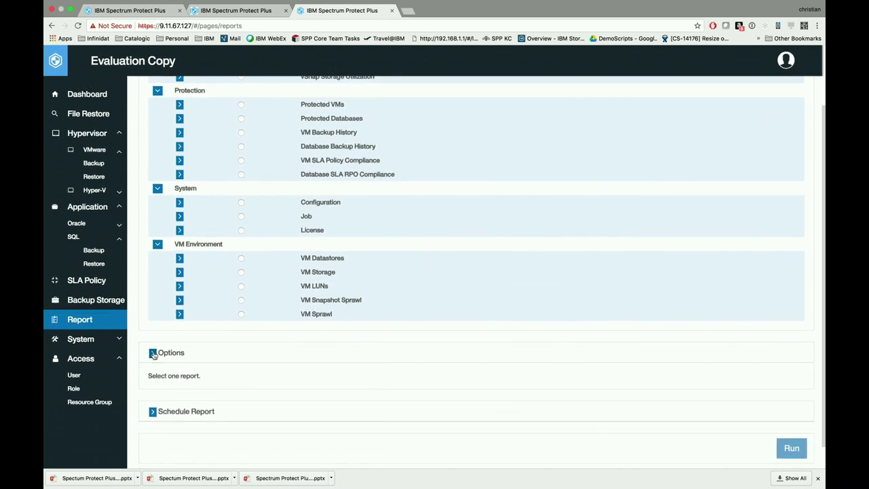
pyautogui.scroll(-1, 167, 360)
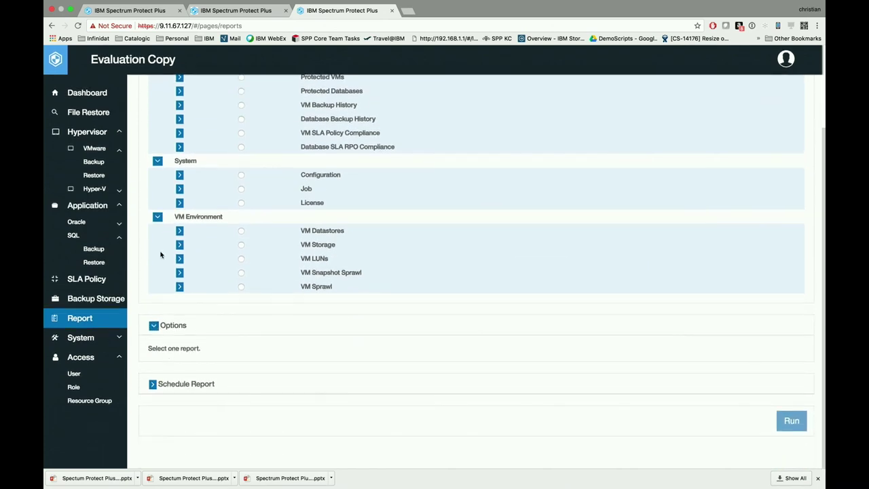
pyautogui.click(242, 233)
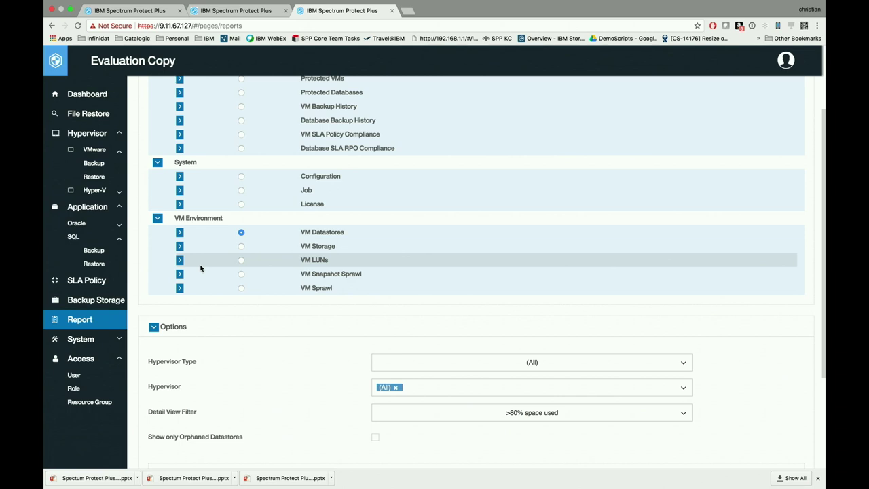
pyautogui.scroll(-5, 233, 285)
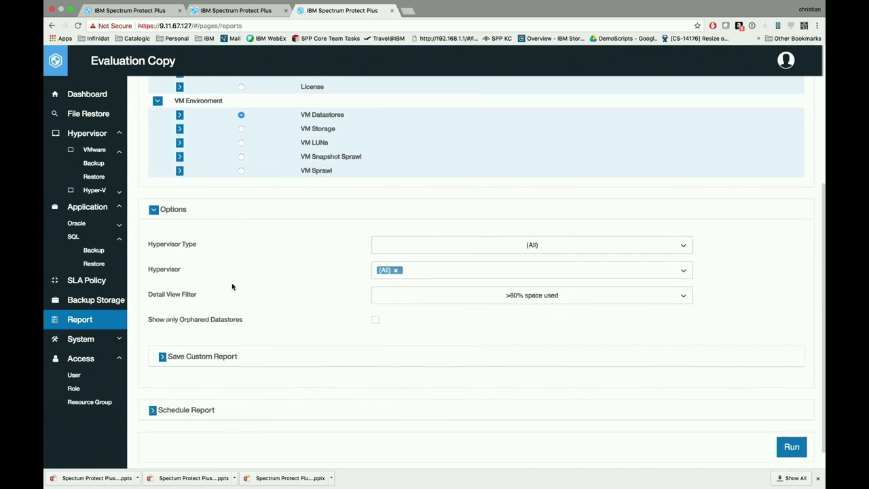